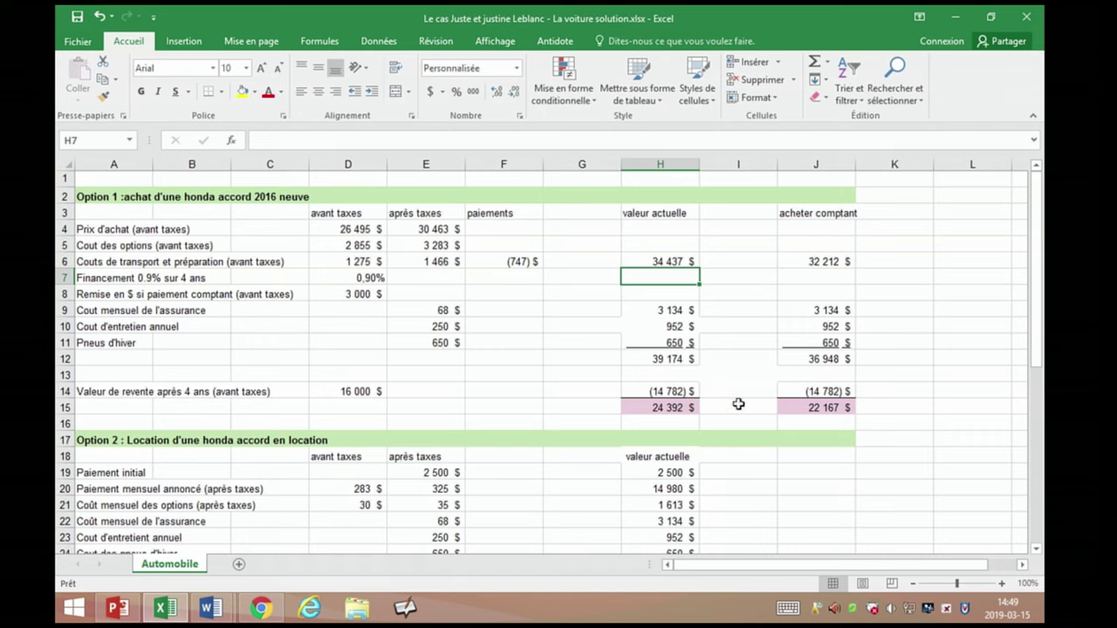
# Inspect the Option 1 present-value formulas for the financed purchase in H6, the insurance in H9 and the net cost in H15.
pyautogui.click(670, 260)
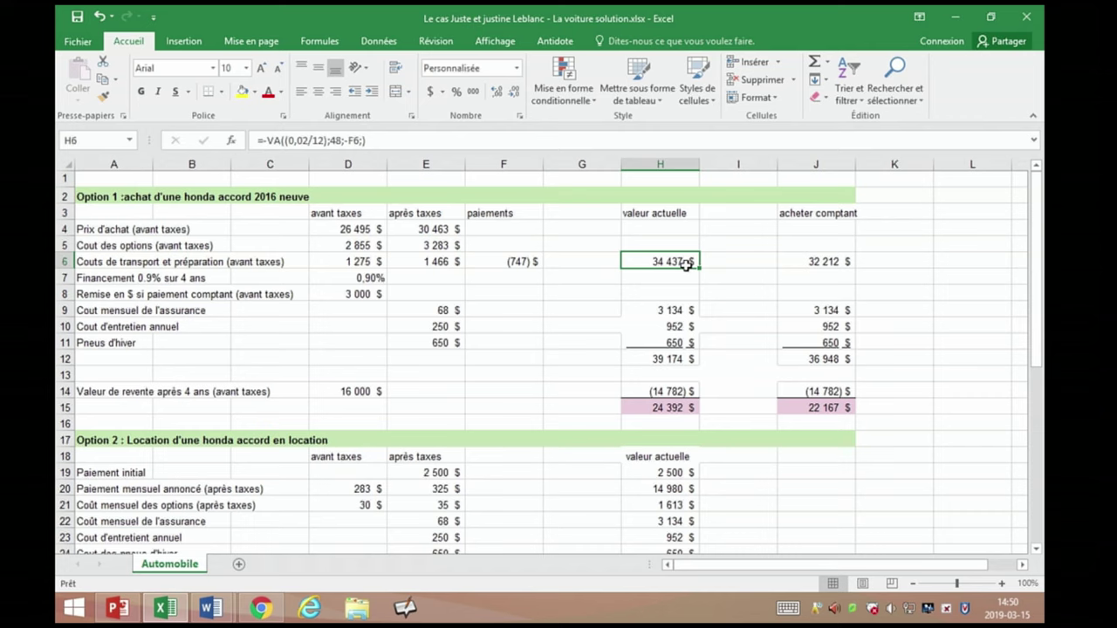
pyautogui.press('Down')
pyautogui.press('Down')
pyautogui.press('Down')
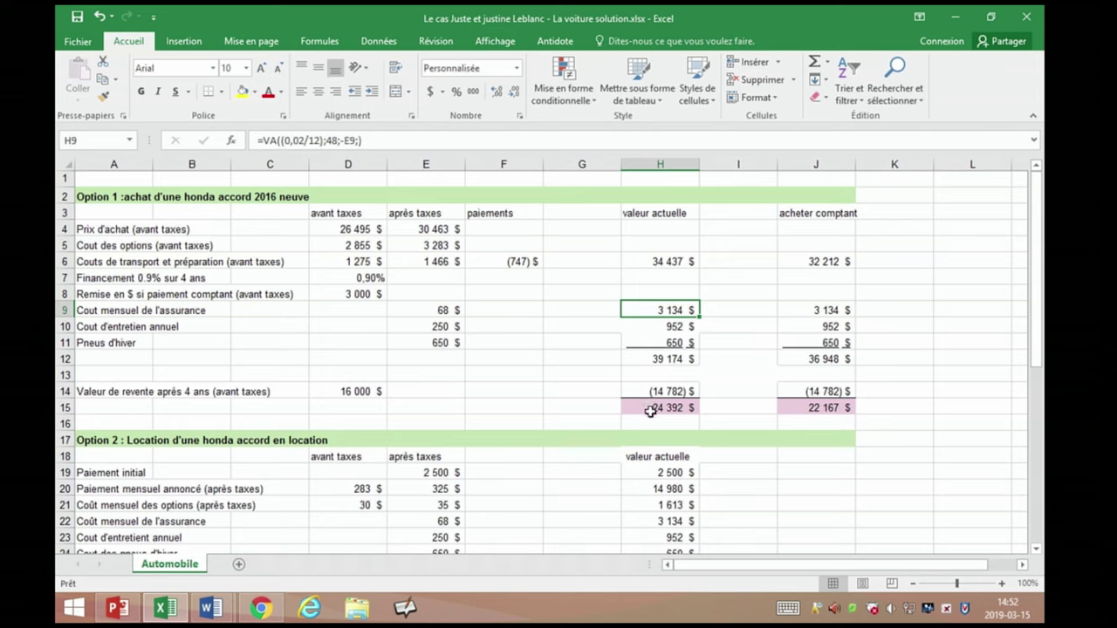
pyautogui.click(650, 407)
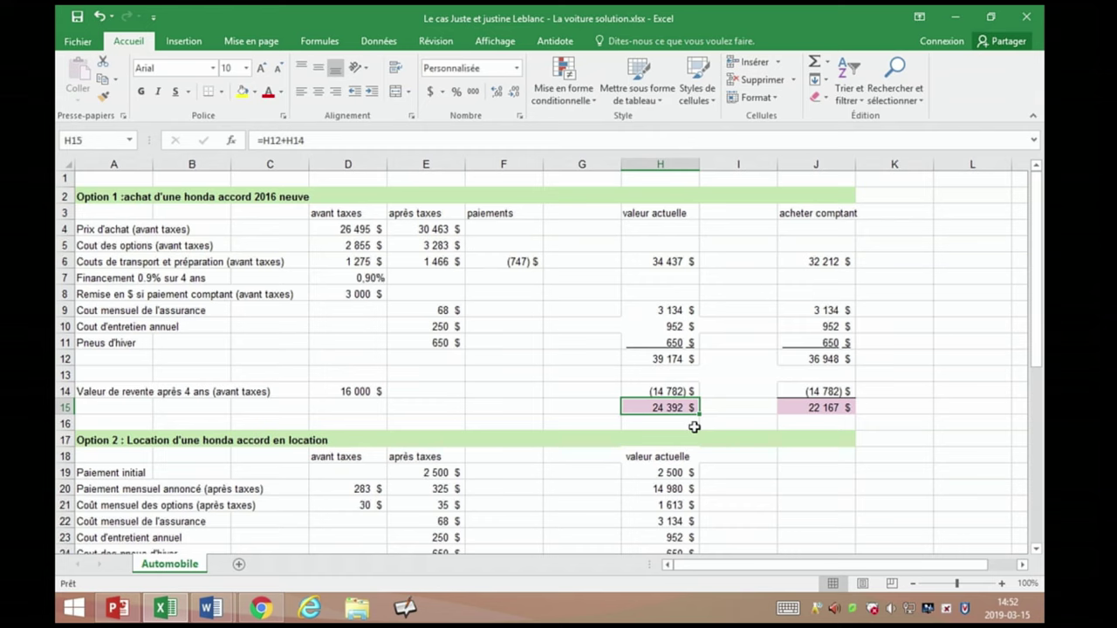
# Examine the Option 1 cash-purchase formulas for insurance in J9, the discounted purchase cost in J6 and the net cost in J15.
pyautogui.press('Right')
pyautogui.press('Right')
pyautogui.press('Up')
pyautogui.press('Up')
pyautogui.press('Up')
pyautogui.press('Up')
pyautogui.press('Up')
pyautogui.press('Up')
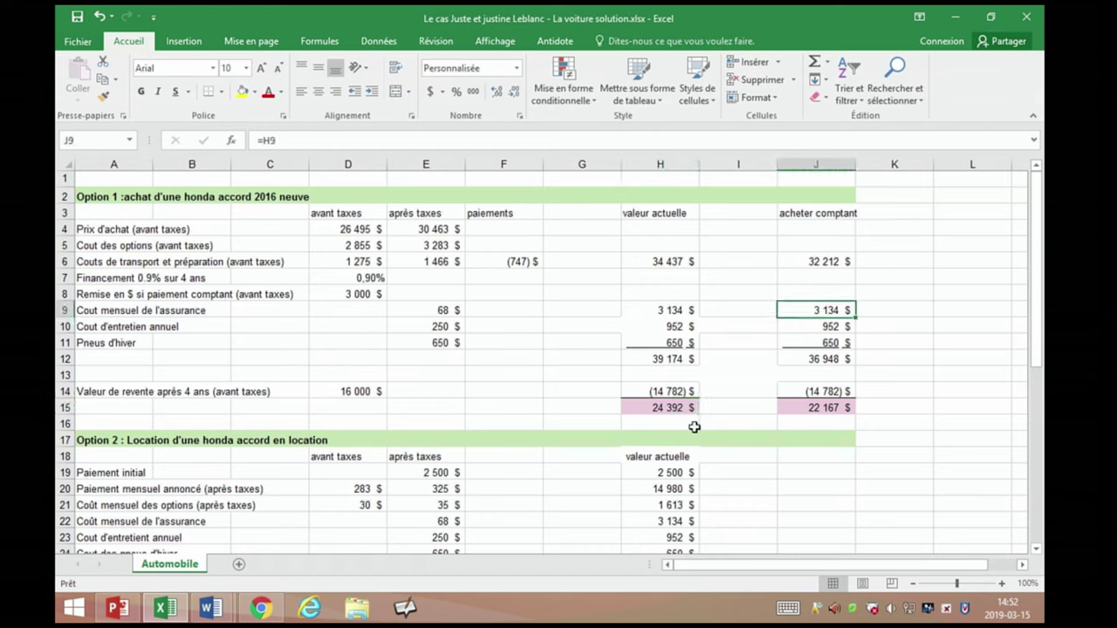
pyautogui.press('Up')
pyautogui.press('Up')
pyautogui.press('Up')
pyautogui.press('Up')
pyautogui.press('Down')
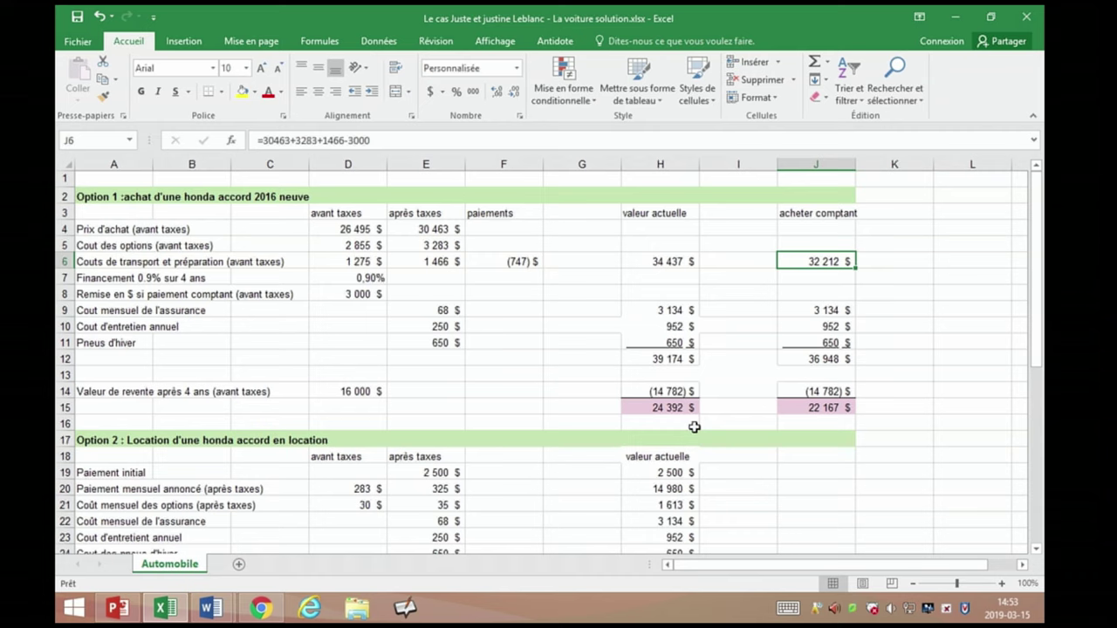
pyautogui.click(823, 404)
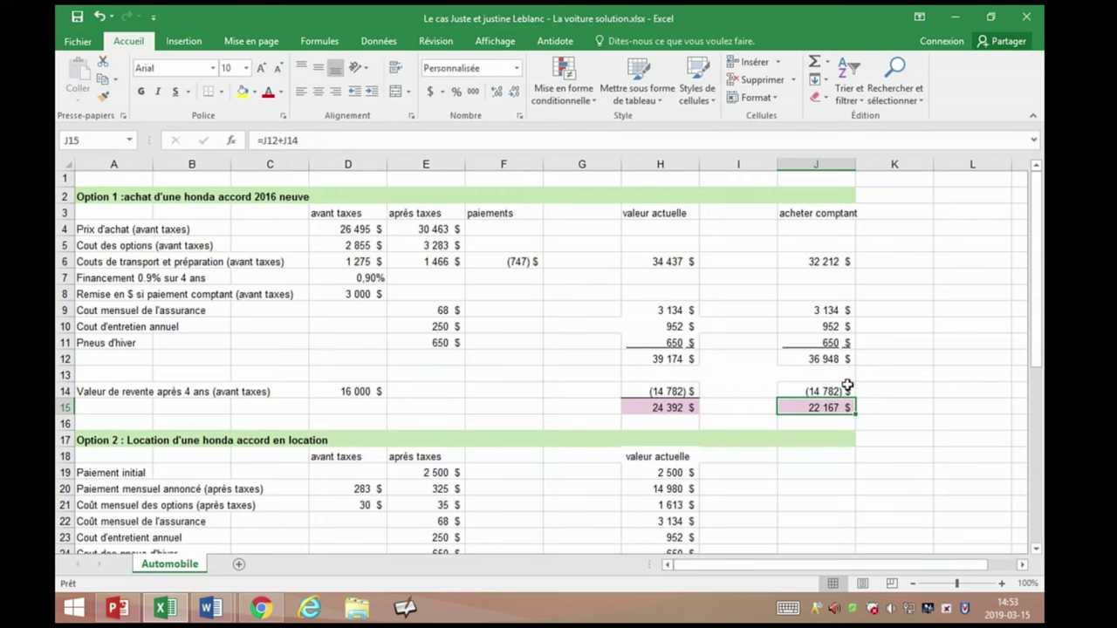
# Go through the Option 2 present-value column down to the total formula in H25.
pyautogui.press('Left')
pyautogui.press('Left')
pyautogui.press('Down')
pyautogui.press('Down')
pyautogui.press('Down')
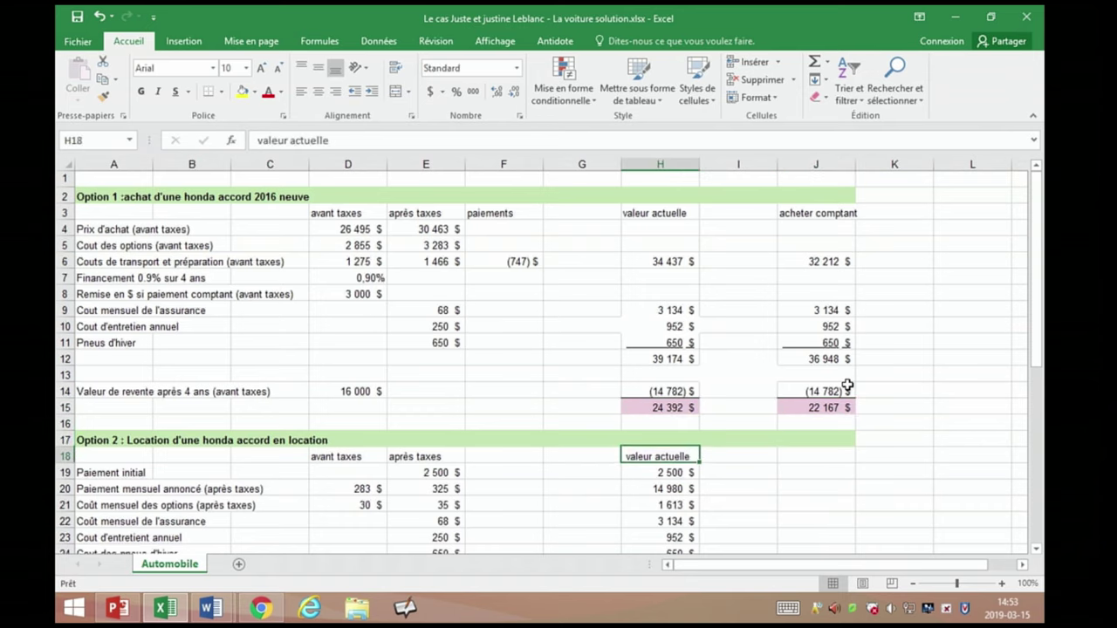
pyautogui.press('Down')
pyautogui.press('Down')
pyautogui.press('Down')
pyautogui.press('Down')
pyautogui.press('Down')
pyautogui.press('Down')
pyautogui.press('Down')
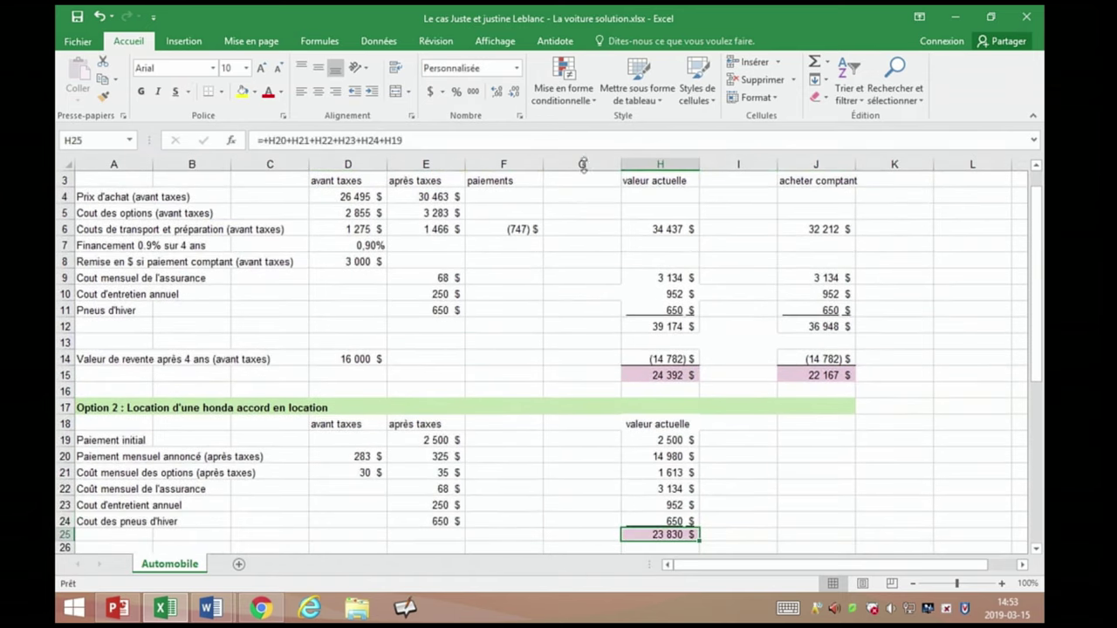
# Inspect the Option 2 initial payment after taxes in E19 and its present value in H19.
pyautogui.scroll(-2, 559, 345)
pyautogui.click(461, 343)
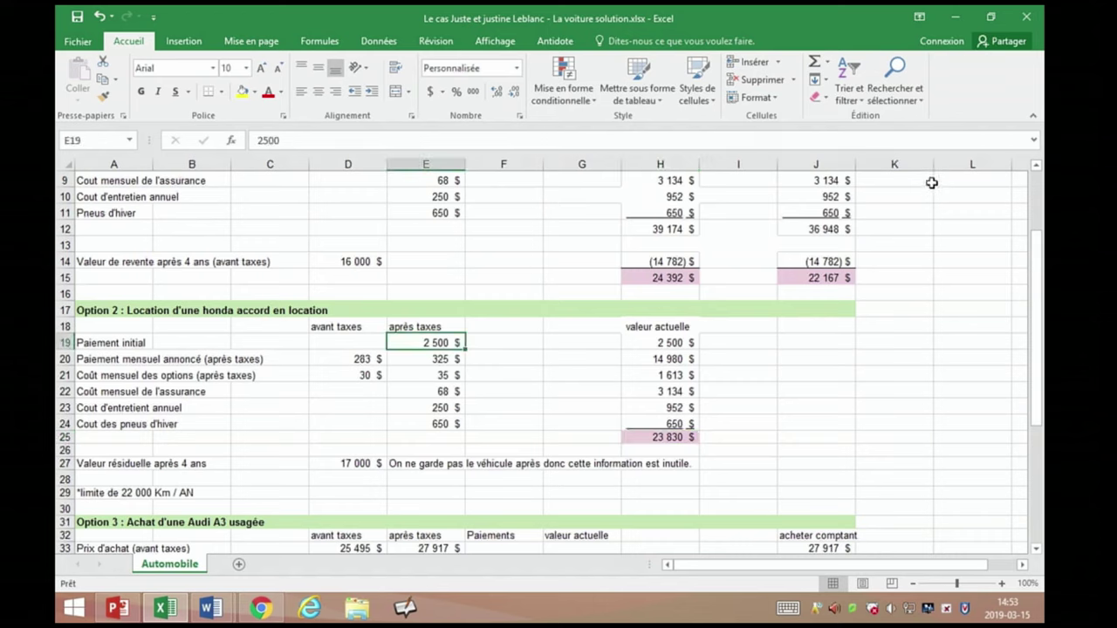
pyautogui.press('Right')
pyautogui.press('Right')
pyautogui.press('Right')
pyautogui.press('Right')
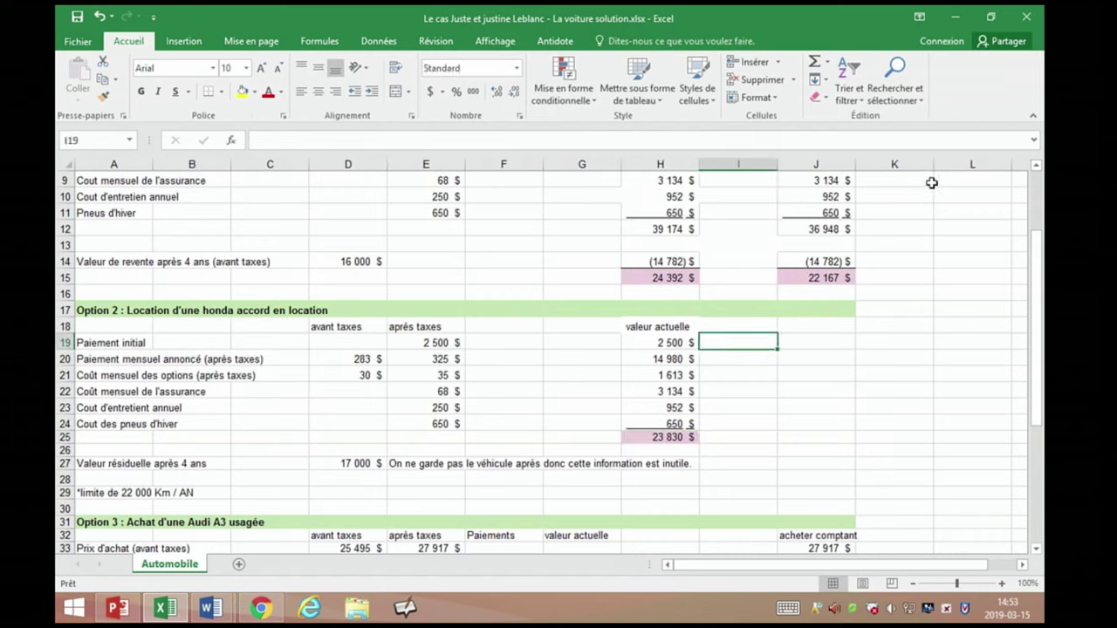
pyautogui.press('Left')
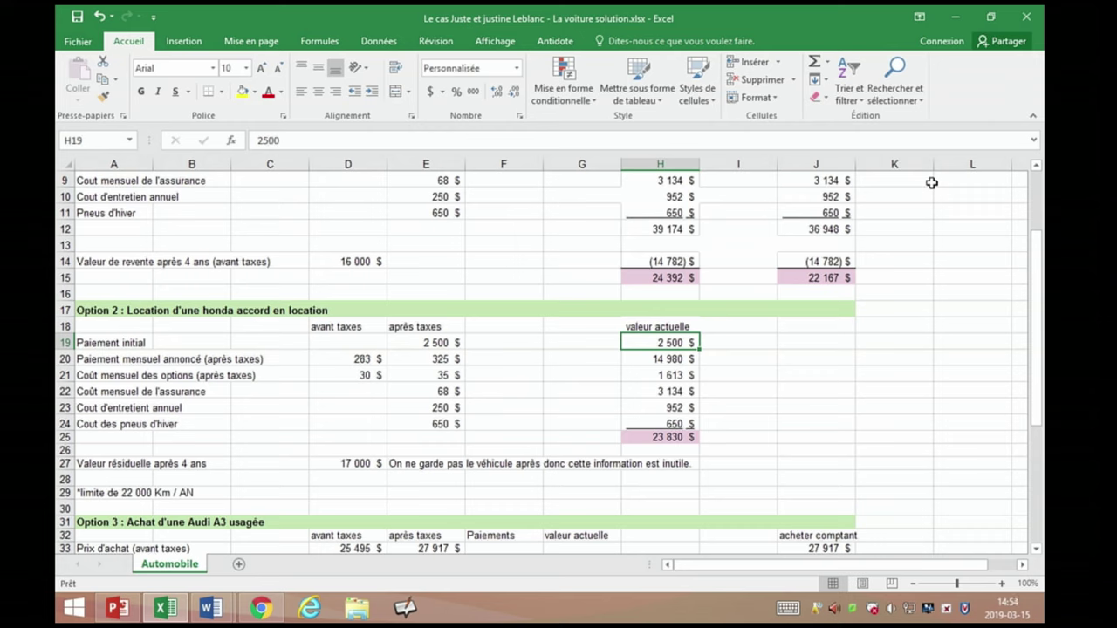
# Review the Option 2 monthly options cost across row 21 and inspect its present-value formula in H21.
pyautogui.press('Down')
pyautogui.press('Down')
pyautogui.press('Left')
pyautogui.press('Left')
pyautogui.press('Left')
pyautogui.press('Left')
pyautogui.press('Left')
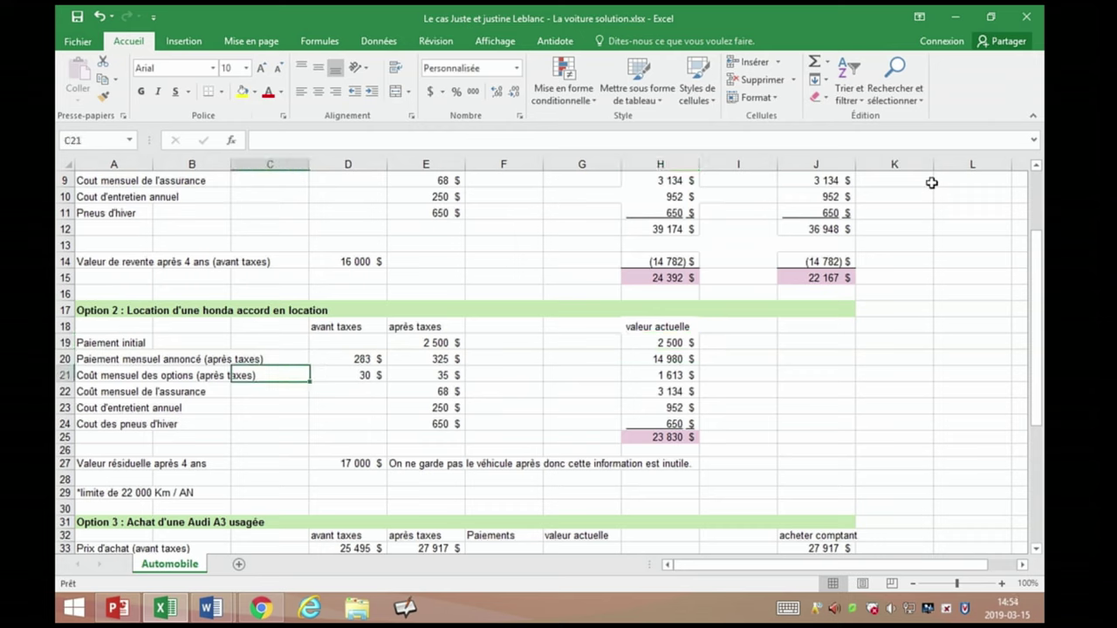
pyautogui.press('Left')
pyautogui.press('Left')
pyautogui.press('Right')
pyautogui.press('Right')
pyautogui.press('Right')
pyautogui.press('Right')
pyautogui.press('Right')
pyautogui.press('Right')
pyautogui.press('Right')
pyautogui.press('Right')
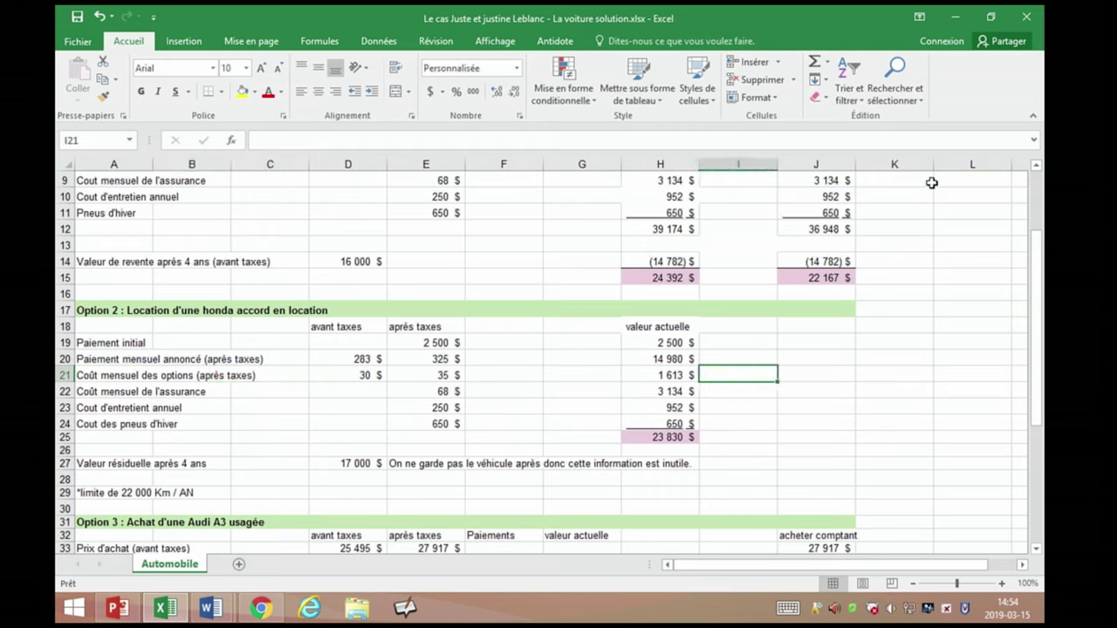
pyautogui.press('Left')
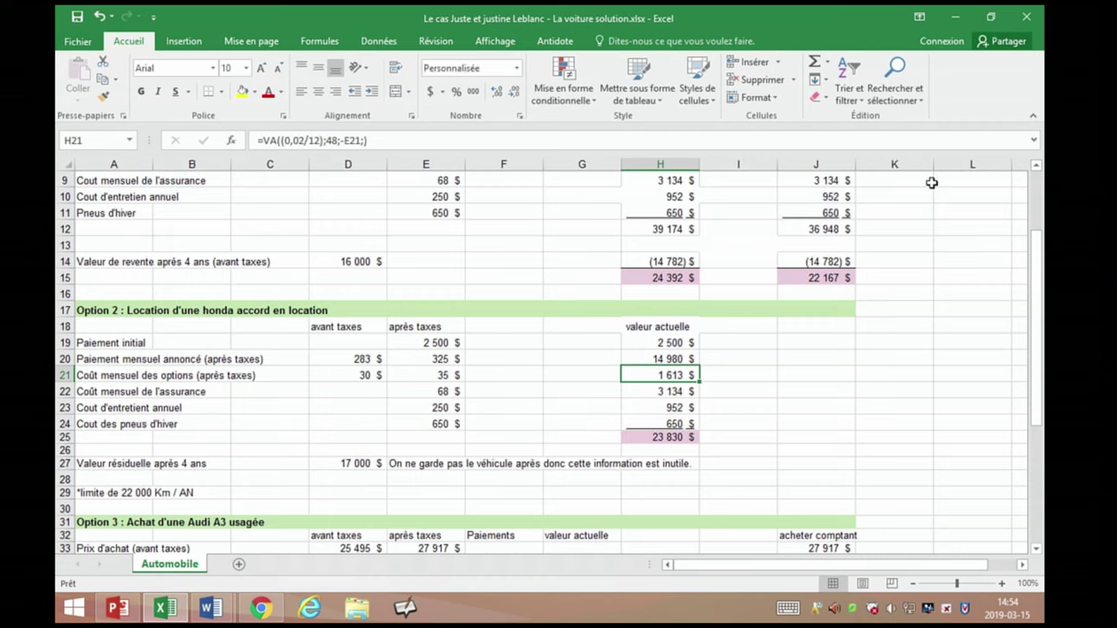
# Inspect the Option 2 present values for insurance, annual maintenance and winter tires, and the total formula in H25.
pyautogui.press('Down')
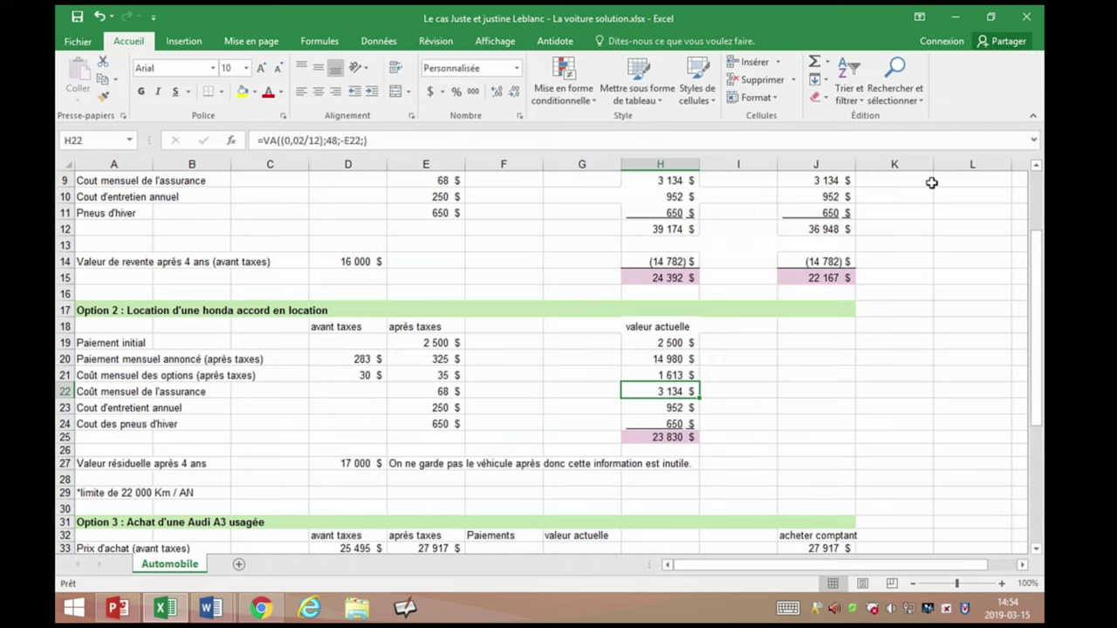
pyautogui.press('Down')
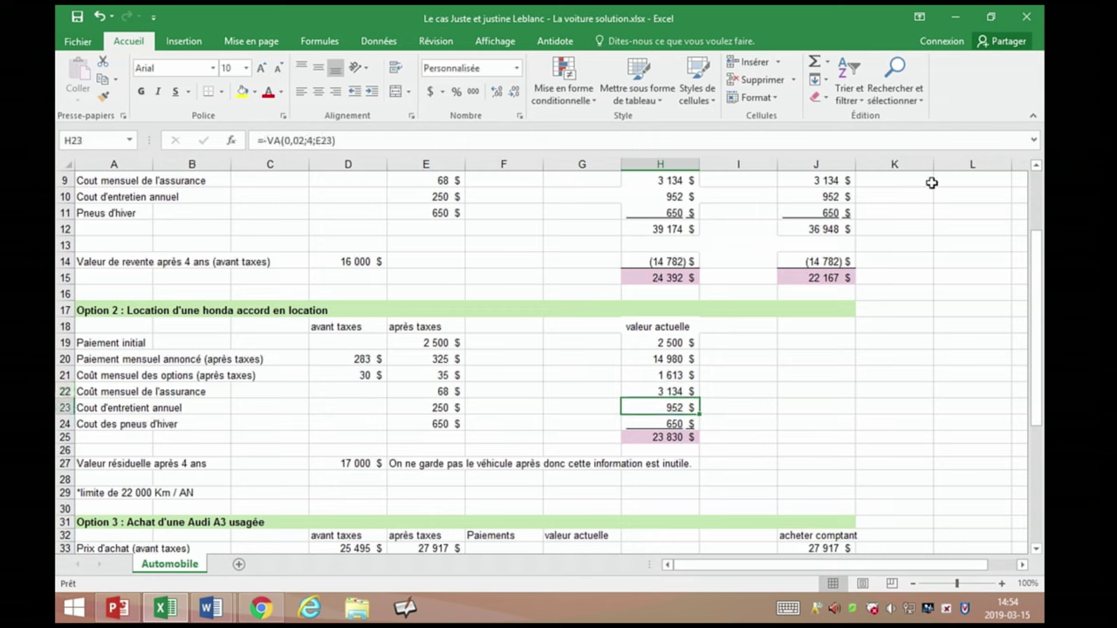
pyautogui.press('Down')
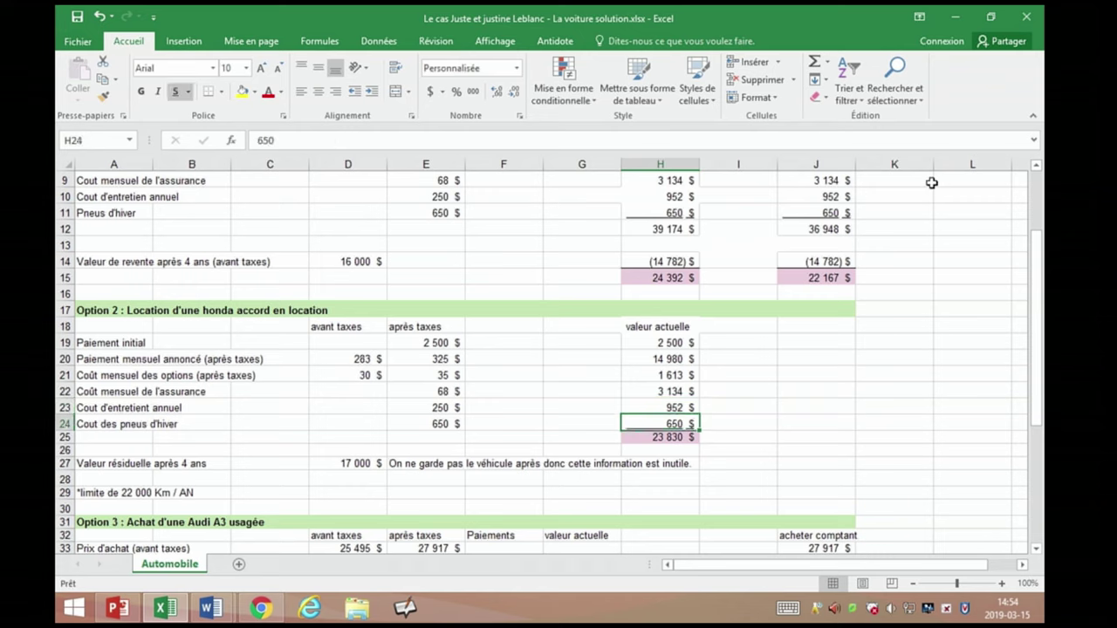
pyautogui.press('Down')
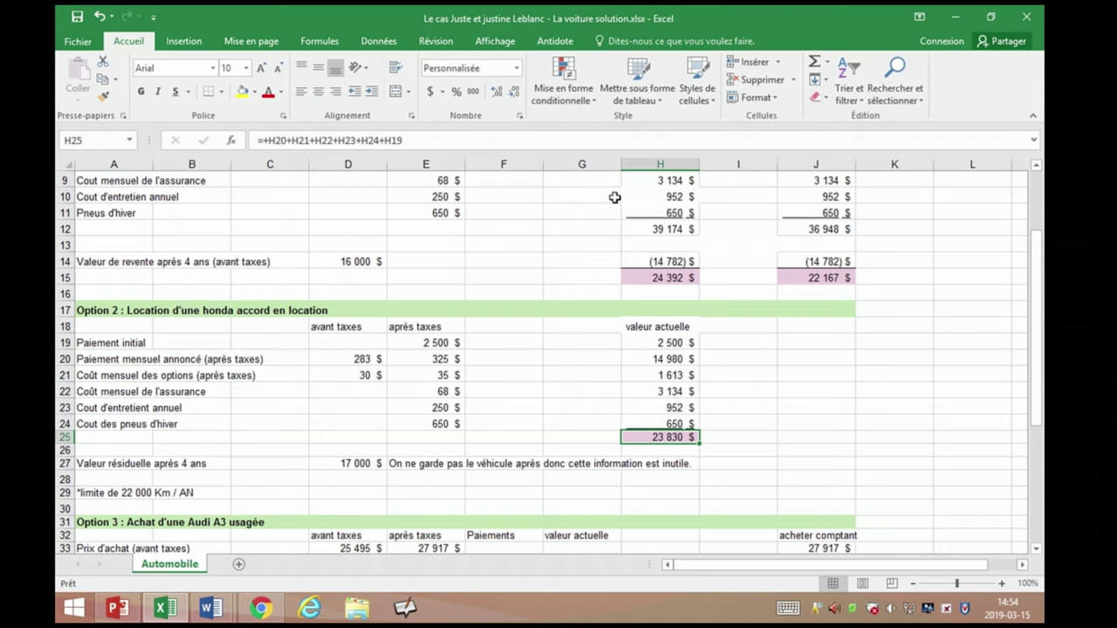
# Examine the after-tax purchase price formula for the used Audi A3 in E33 of Option 3.
pyautogui.scroll(-5, 611, 229)
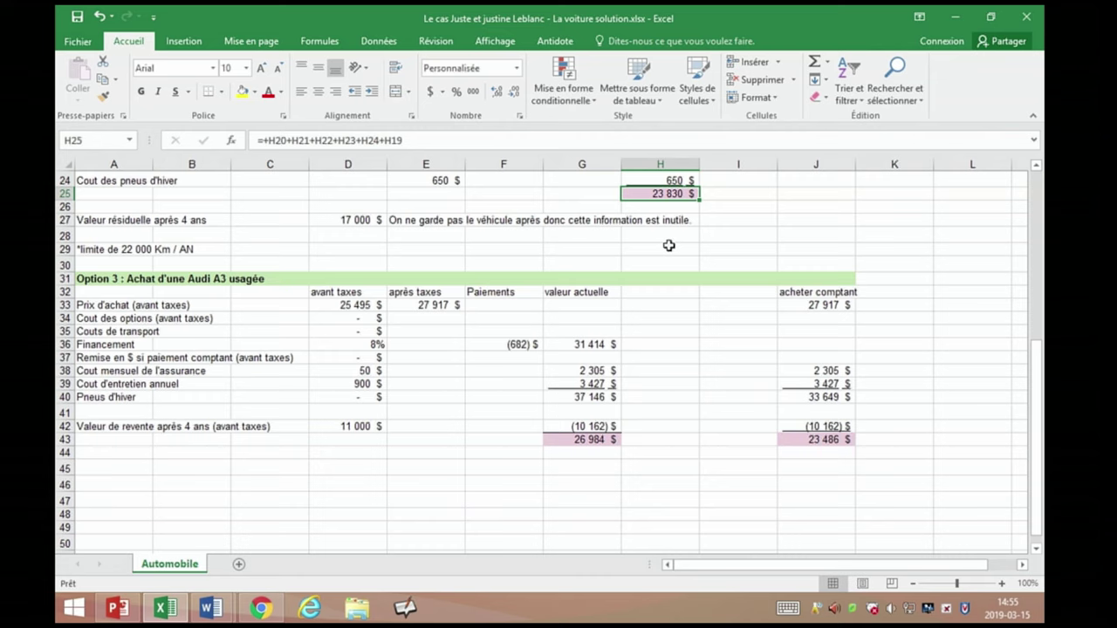
pyautogui.press('Right')
pyautogui.press('Down')
pyautogui.press('Down')
pyautogui.press('Down')
pyautogui.press('Down')
pyautogui.press('Down')
pyautogui.press('Down')
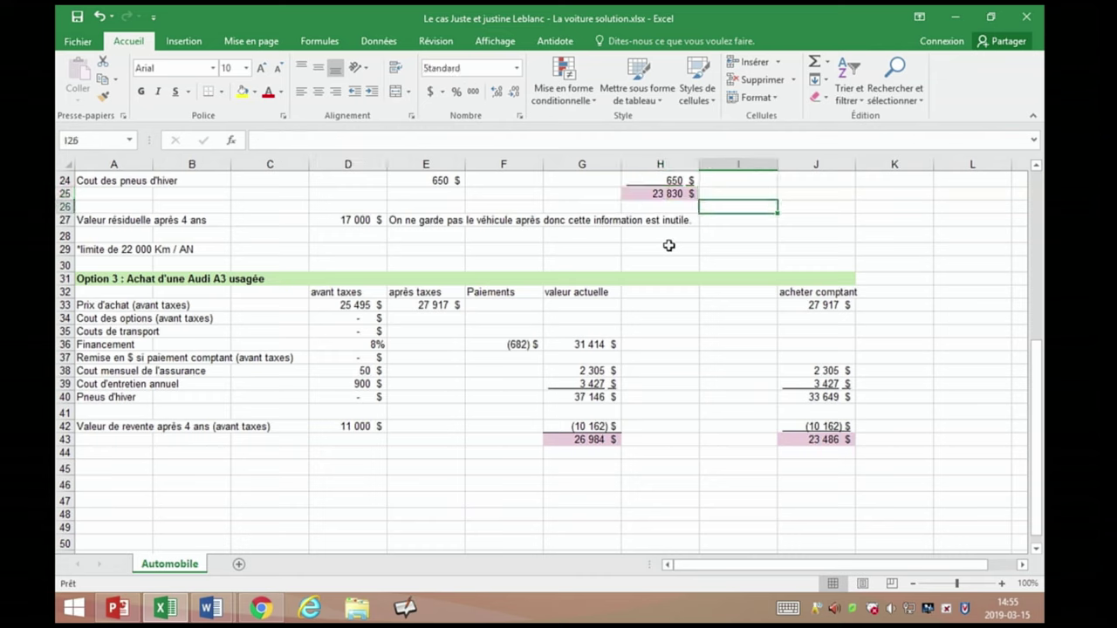
pyautogui.press('Left')
pyautogui.press('Left')
pyautogui.press('Left')
pyautogui.press('Left')
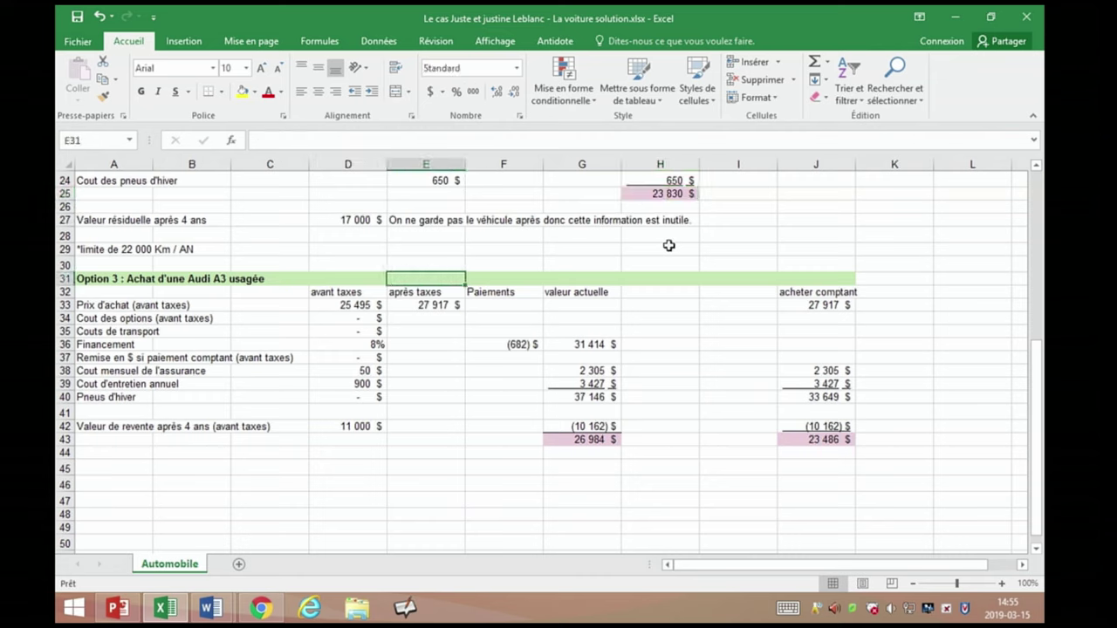
pyautogui.press('Down')
pyautogui.press('Down')
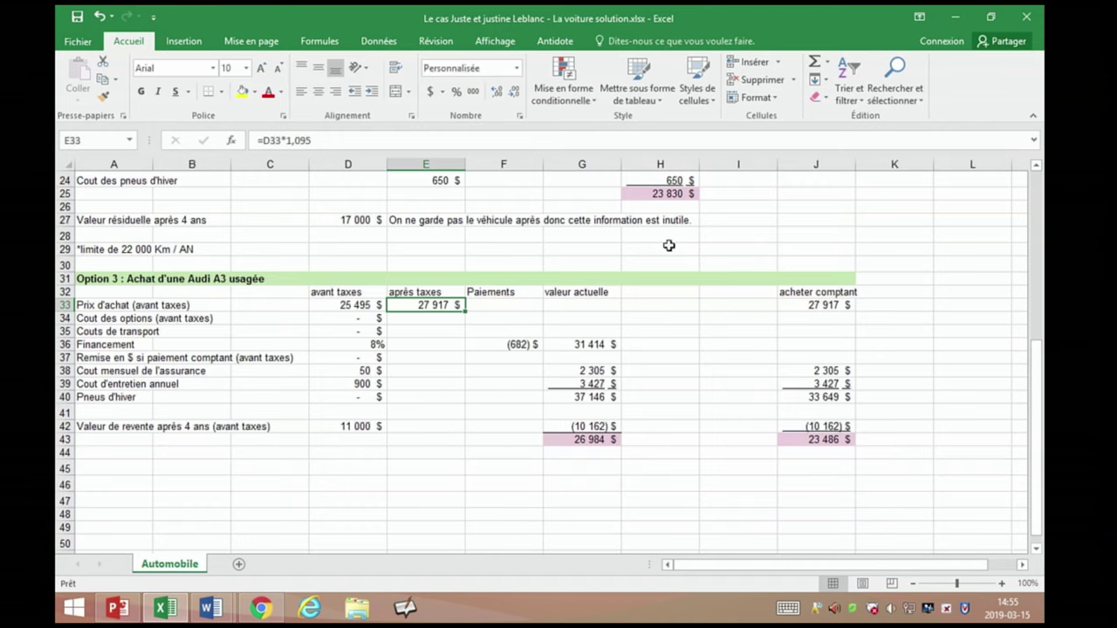
# Check the after-tax formula for transport and preparation costs in E6 of Option 1 for comparison with Option 3.
pyautogui.press('Up')
pyautogui.press('Up')
pyautogui.press('Up')
pyautogui.press('Up')
pyautogui.press('Up')
pyautogui.press('Up')
pyautogui.press('Up')
pyautogui.press('Up')
pyautogui.press('Up')
pyautogui.press('Up')
pyautogui.press('Up')
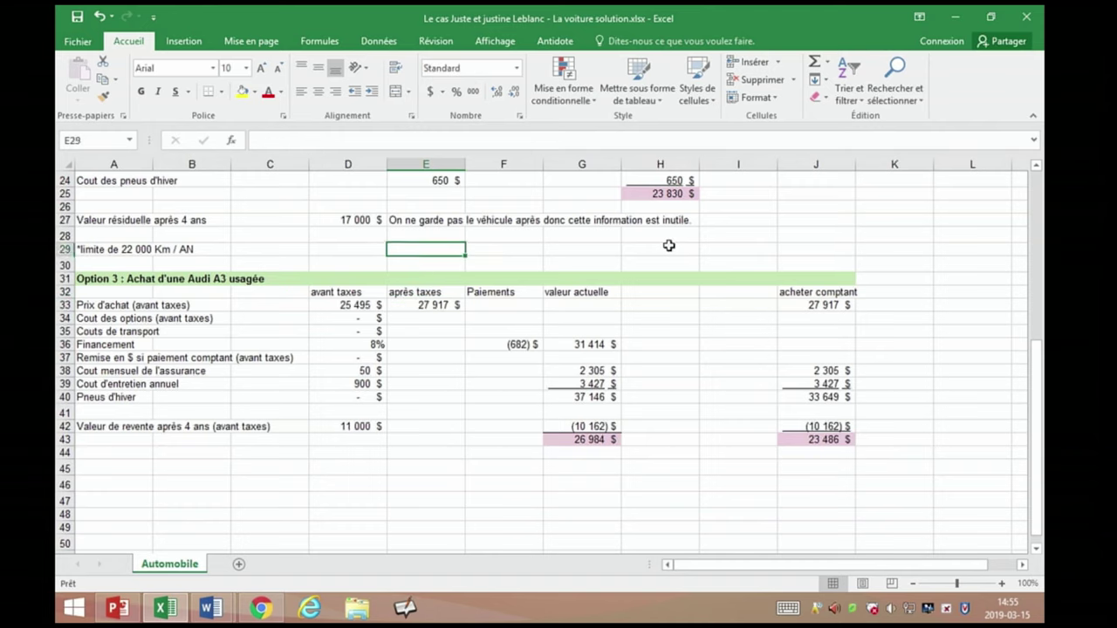
pyautogui.press('Up')
pyautogui.press('Up')
pyautogui.press('Up')
pyautogui.press('Up')
pyautogui.press('Up')
pyautogui.press('Up')
pyautogui.press('Up')
pyautogui.press('Up')
pyautogui.press('Up')
pyautogui.press('Up')
pyautogui.press('Up')
pyautogui.press('Up')
pyautogui.press('Up')
pyautogui.press('Up')
pyautogui.press('Up')
pyautogui.press('Up')
pyautogui.press('Up')
pyautogui.press('Up')
pyautogui.press('Up')
pyautogui.press('Up')
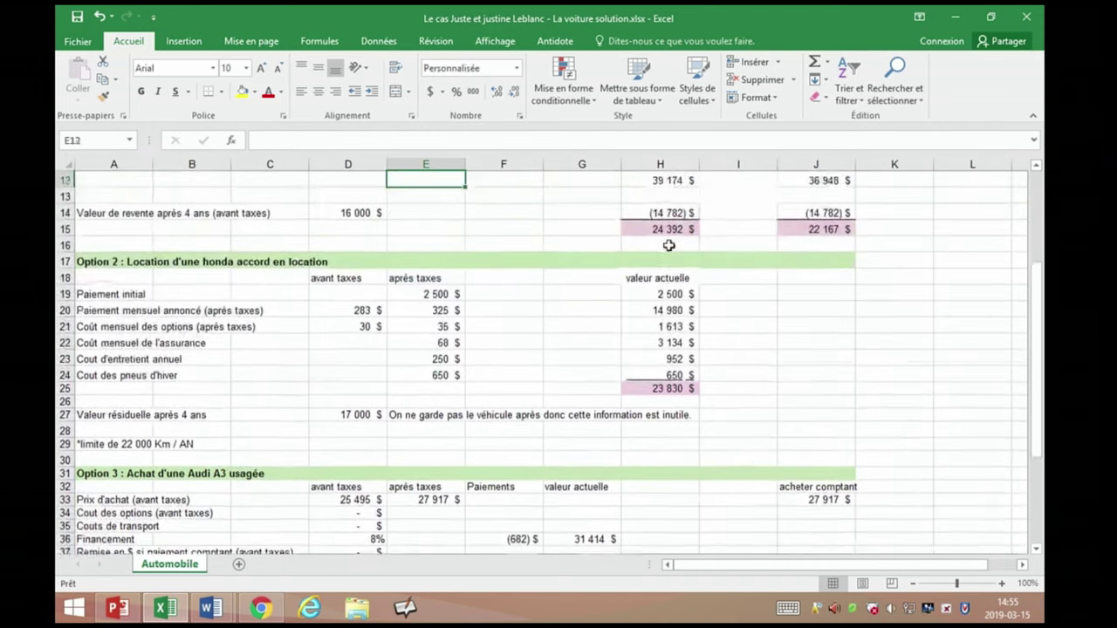
pyautogui.press('Down')
pyautogui.press('Down')
pyautogui.press('Down')
pyautogui.press('Down')
pyautogui.press('Down')
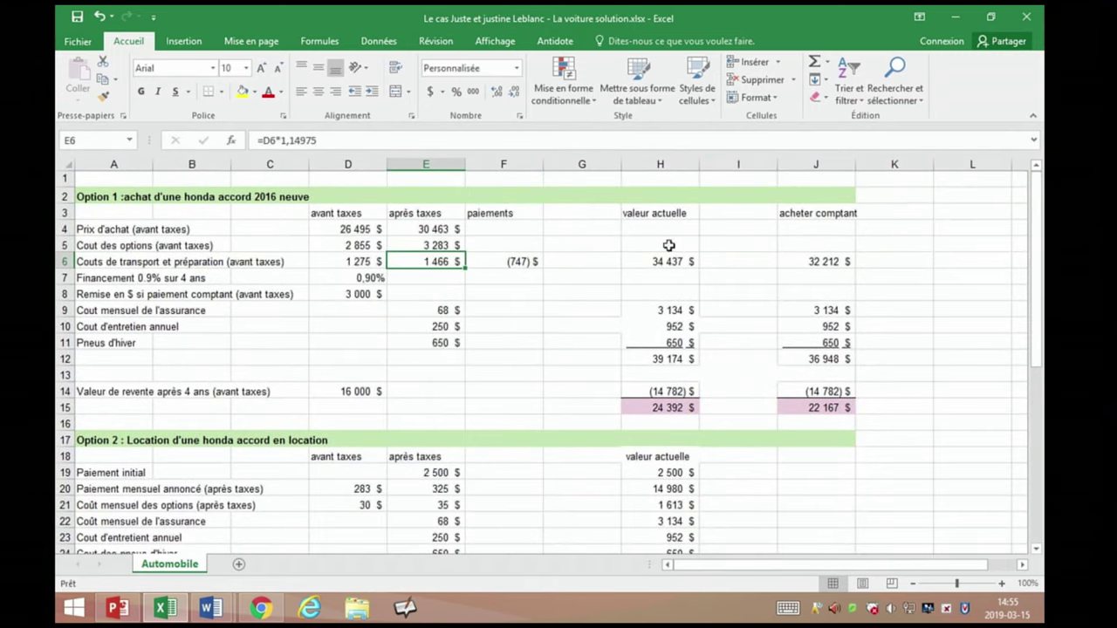
# Return to the Option 3 section and inspect the financing rate in D36.
pyautogui.press('Down')
pyautogui.press('Down')
pyautogui.press('Down')
pyautogui.press('Down')
pyautogui.press('Down')
pyautogui.press('Down')
pyautogui.press('Down')
pyautogui.press('Down')
pyautogui.press('Down')
pyautogui.press('Down')
pyautogui.press('Down')
pyautogui.press('Down')
pyautogui.press('Down')
pyautogui.press('Down')
pyautogui.press('Down')
pyautogui.press('Down')
pyautogui.press('Down')
pyautogui.press('Down')
pyautogui.press('Down')
pyautogui.press('Down')
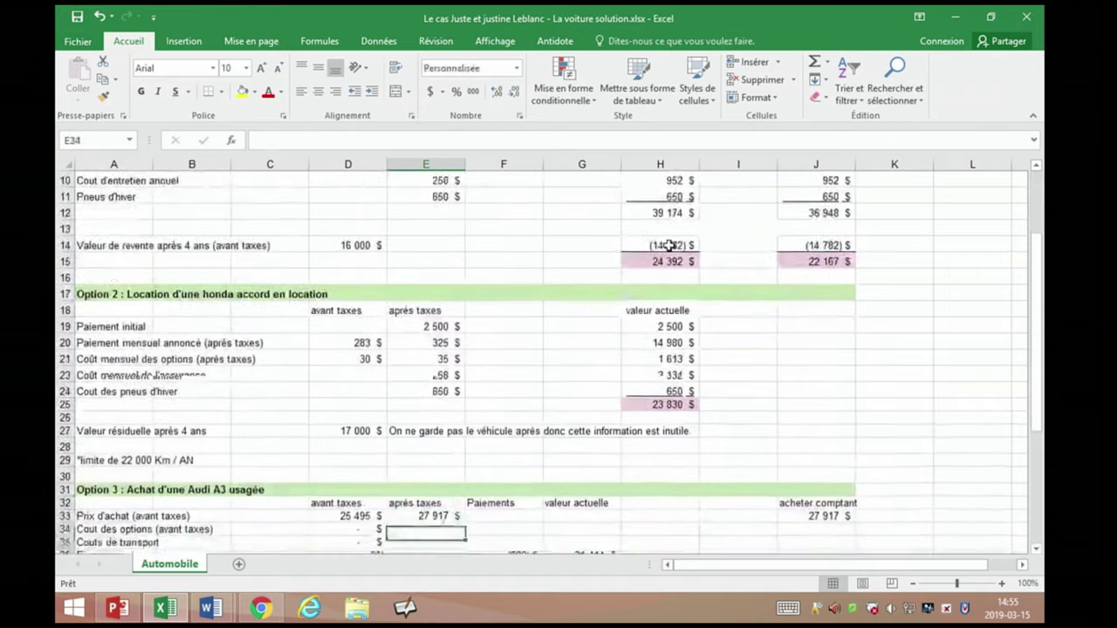
pyautogui.press('Up')
pyautogui.press('Up')
pyautogui.press('Up')
pyautogui.press('Up')
pyautogui.press('Up')
pyautogui.press('Up')
pyautogui.press('Up')
pyautogui.press('Up')
pyautogui.press('Up')
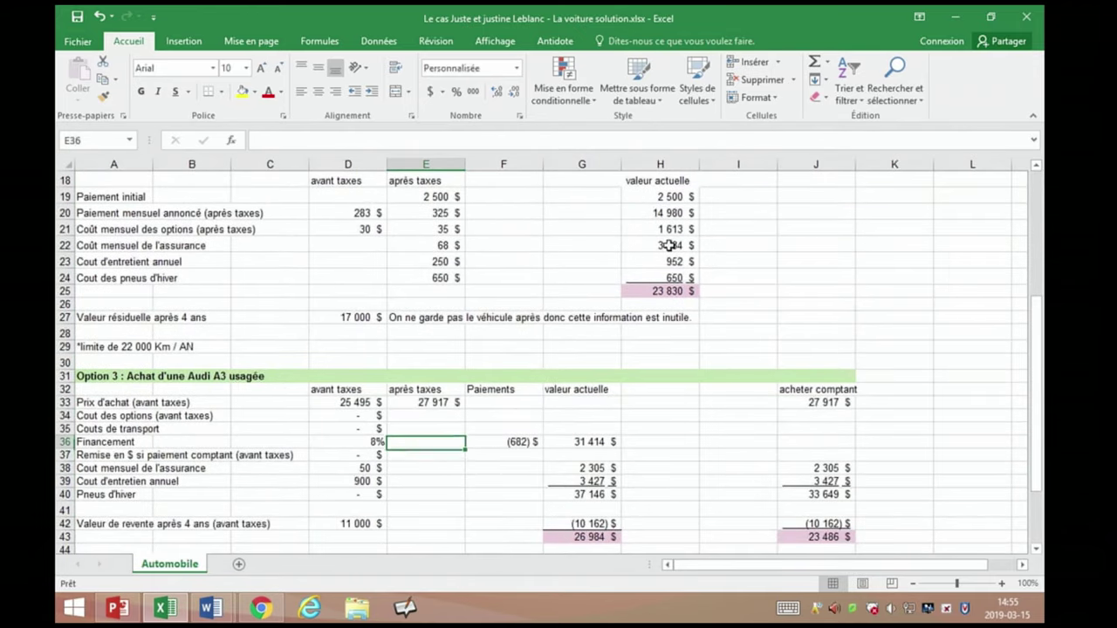
pyautogui.press('Down')
pyautogui.press('Down')
pyautogui.press('Right')
pyautogui.press('Left')
pyautogui.press('Left')
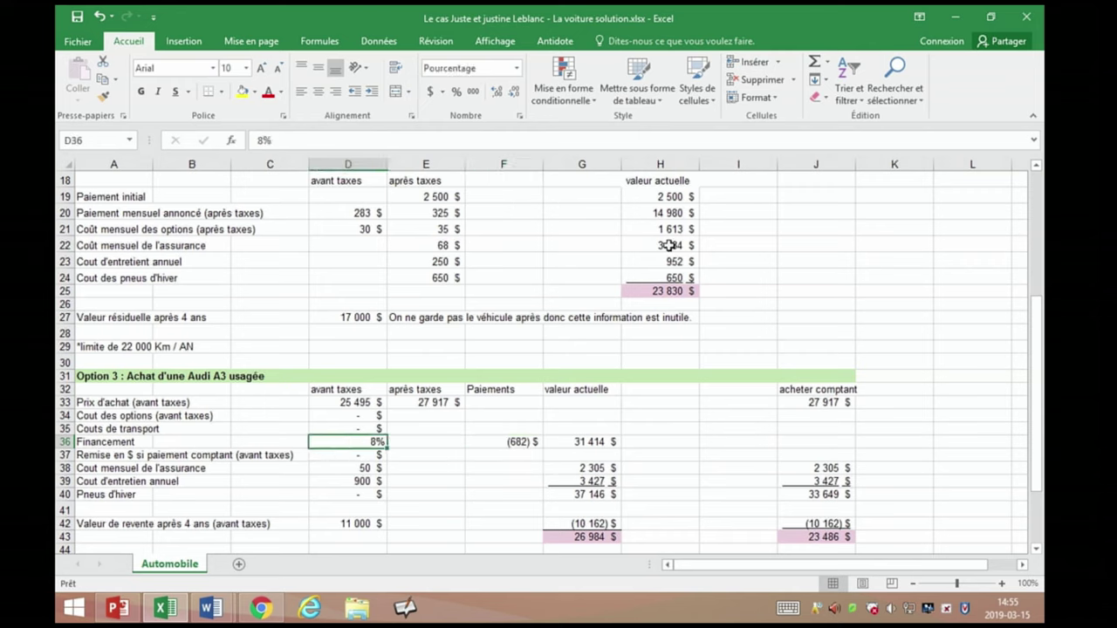
# Examine the Option 3 monthly payment formula in F36 and the present-value formula in G36.
pyautogui.press('Right')
pyautogui.press('Right')
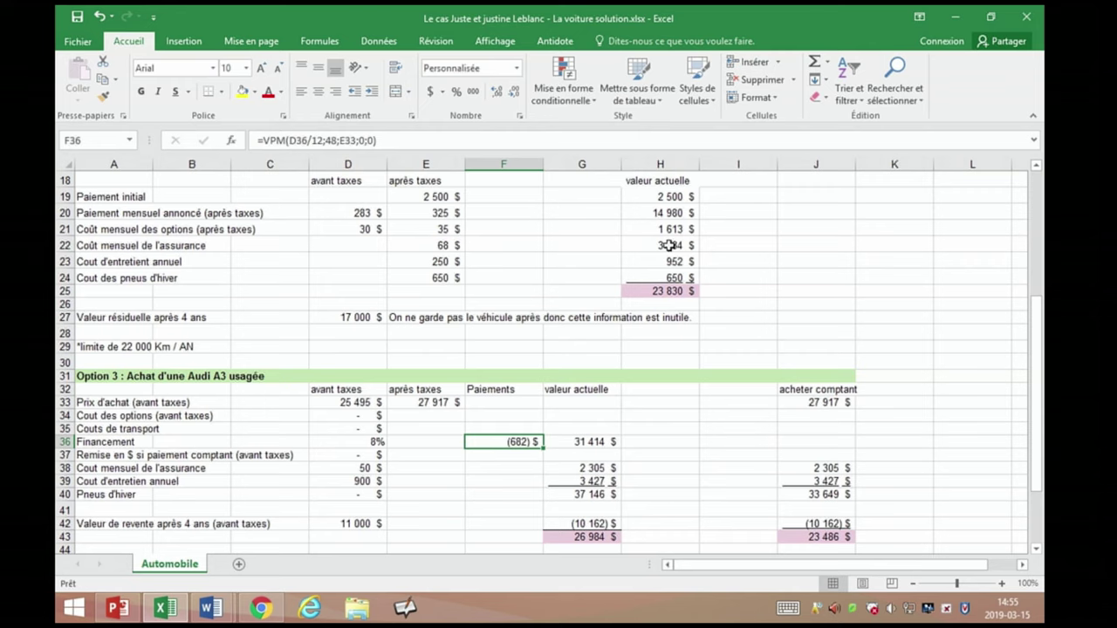
pyautogui.press('Right')
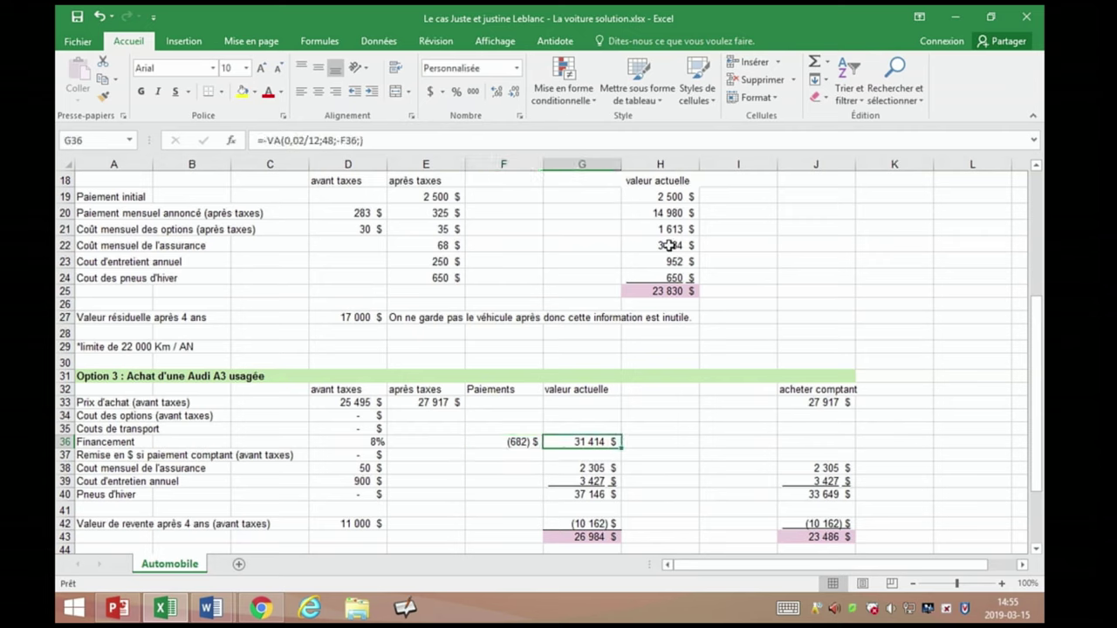
# Inspect the Option 3 annual maintenance cost in D39 and its present-value formula in G39.
pyautogui.press('Down')
pyautogui.press('Down')
pyautogui.press('Down')
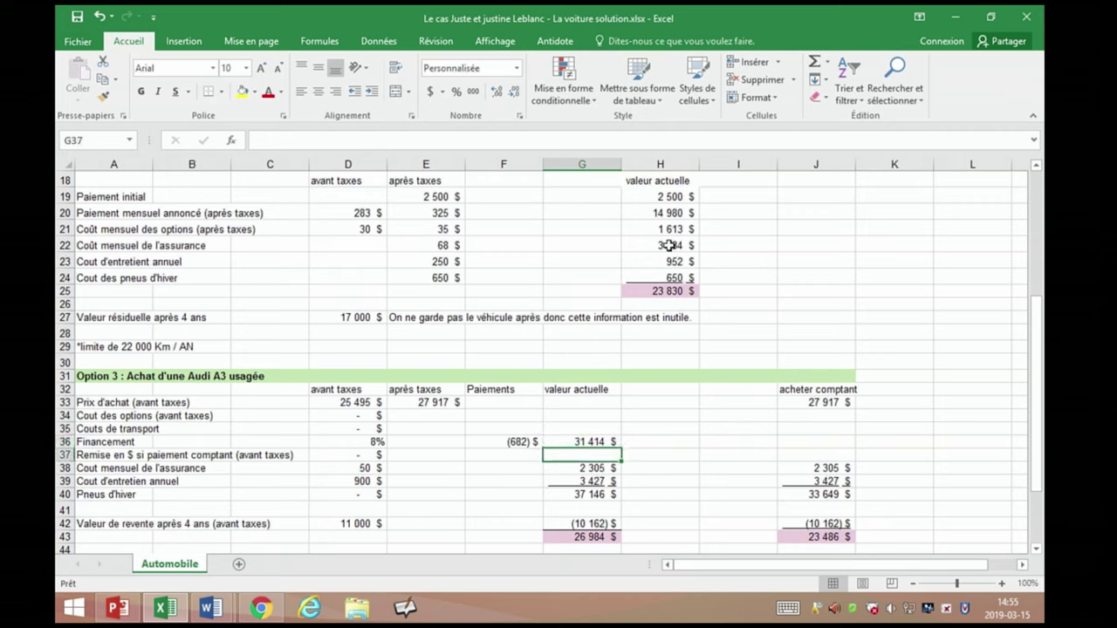
pyautogui.press('Left')
pyautogui.press('Left')
pyautogui.press('Left')
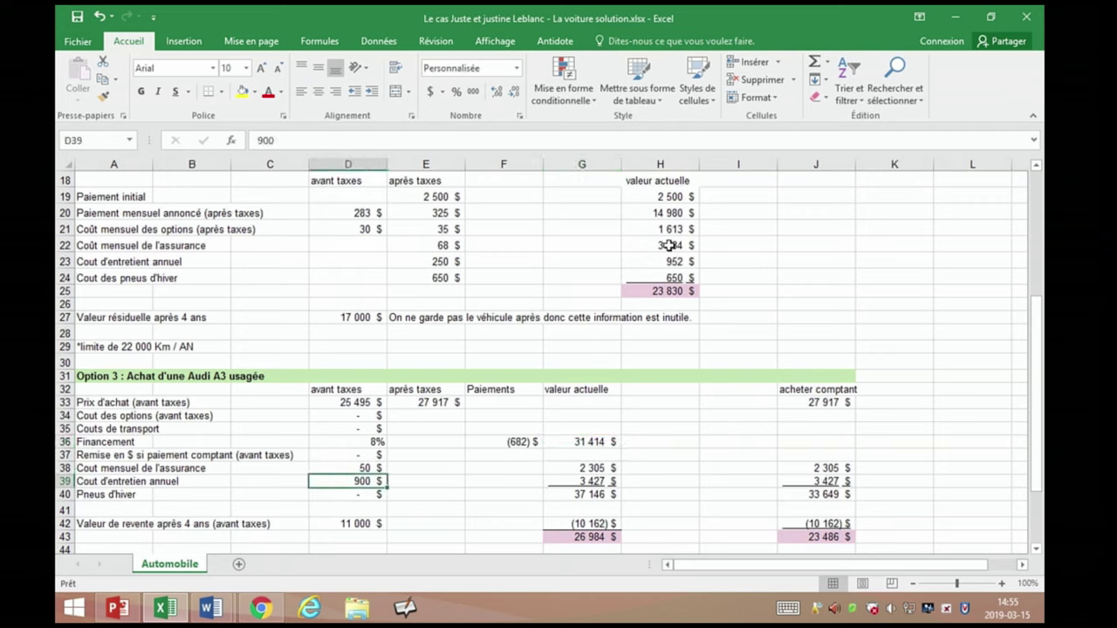
pyautogui.press('Right')
pyautogui.press('Right')
pyautogui.press('Right')
pyautogui.press('Right')
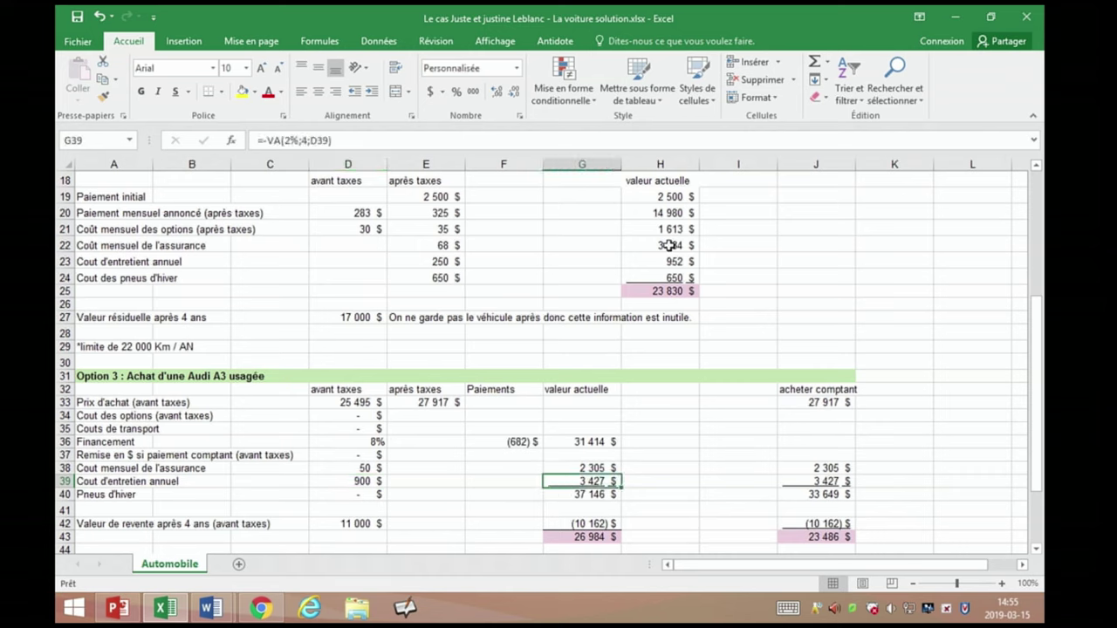
# Inspect the Option 3 resale present-value formula in G42 and the net total formula in G43.
pyautogui.press('Left')
pyautogui.press('Down')
pyautogui.press('Down')
pyautogui.press('Down')
pyautogui.press('Down')
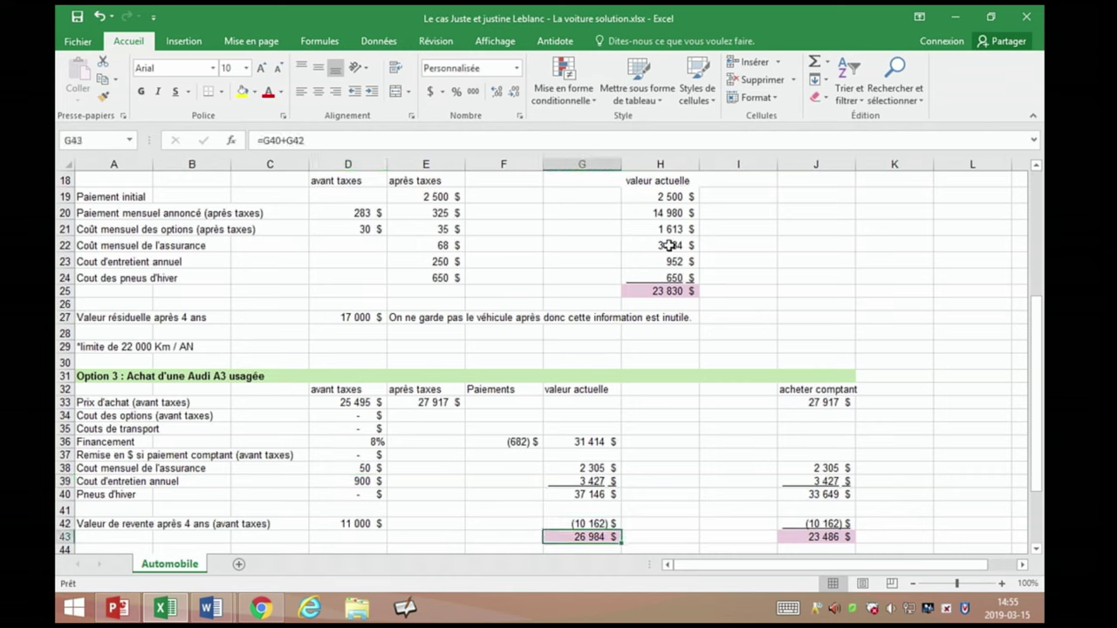
pyautogui.press('Up')
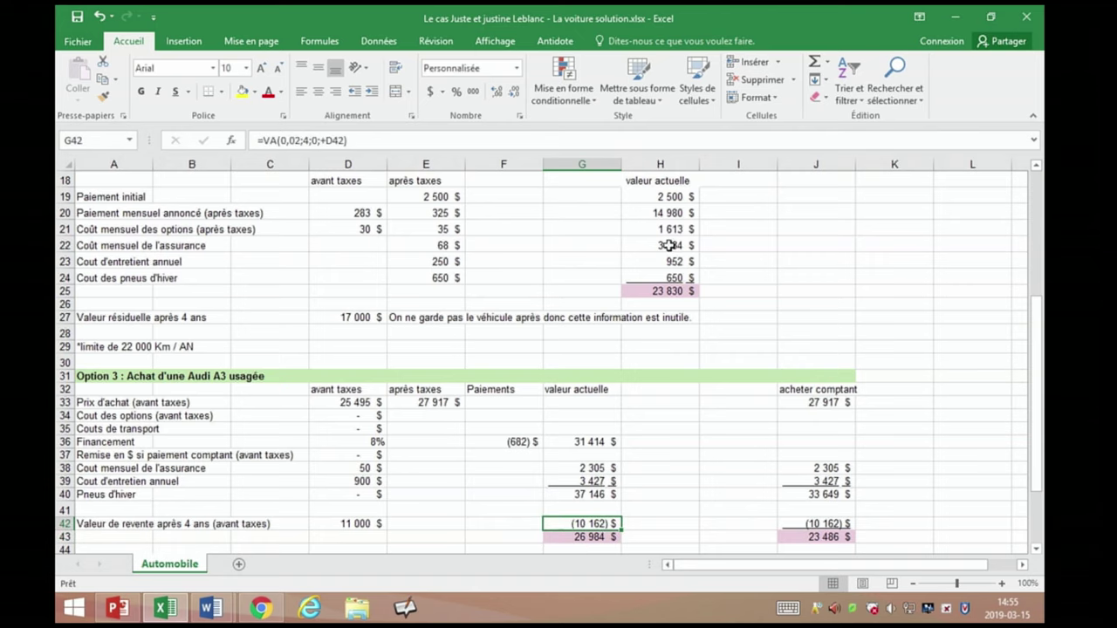
pyautogui.press('Down')
pyautogui.press('Down')
pyautogui.press('Down')
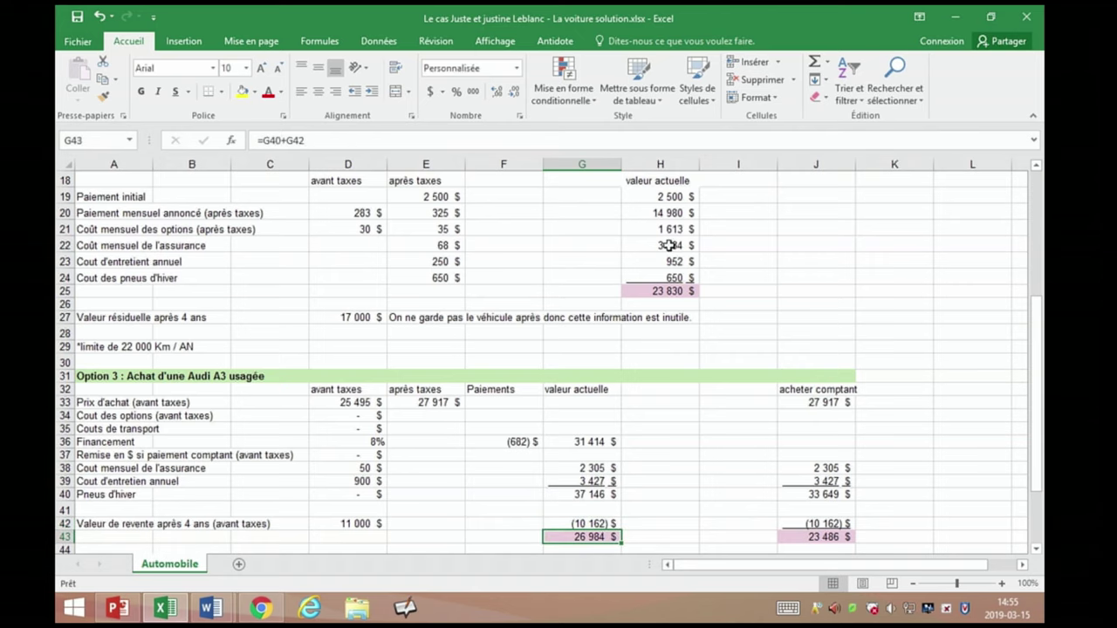
pyautogui.press('Up')
pyautogui.press('Up')
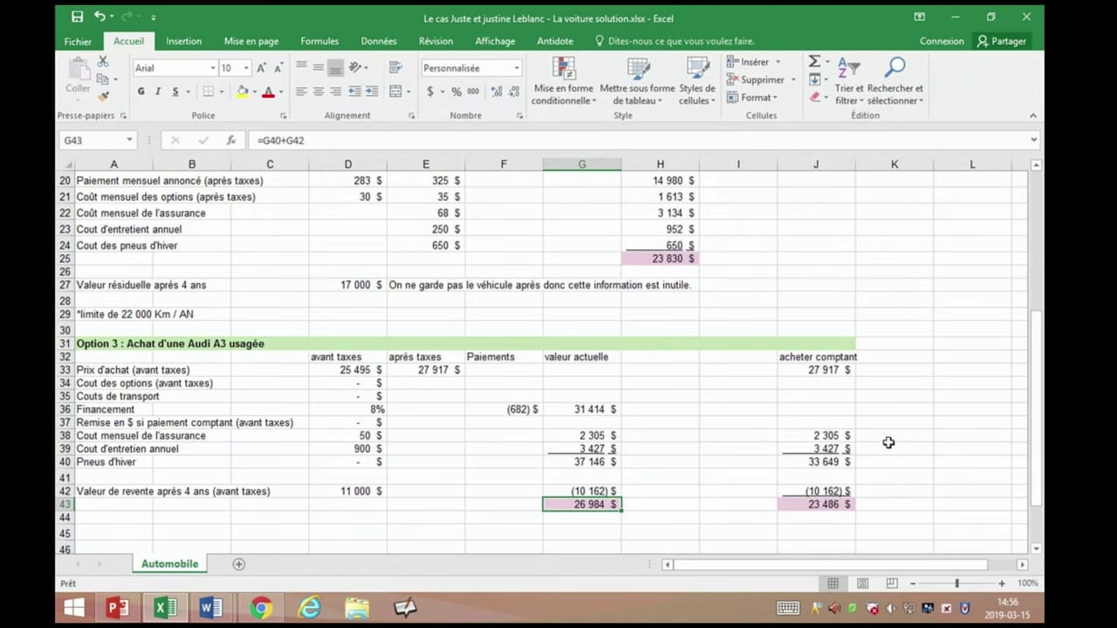
# Check the Option 3 cash purchase price in J33 and compare the financed total in G43 with the cash total in J43.
pyautogui.click(836, 374)
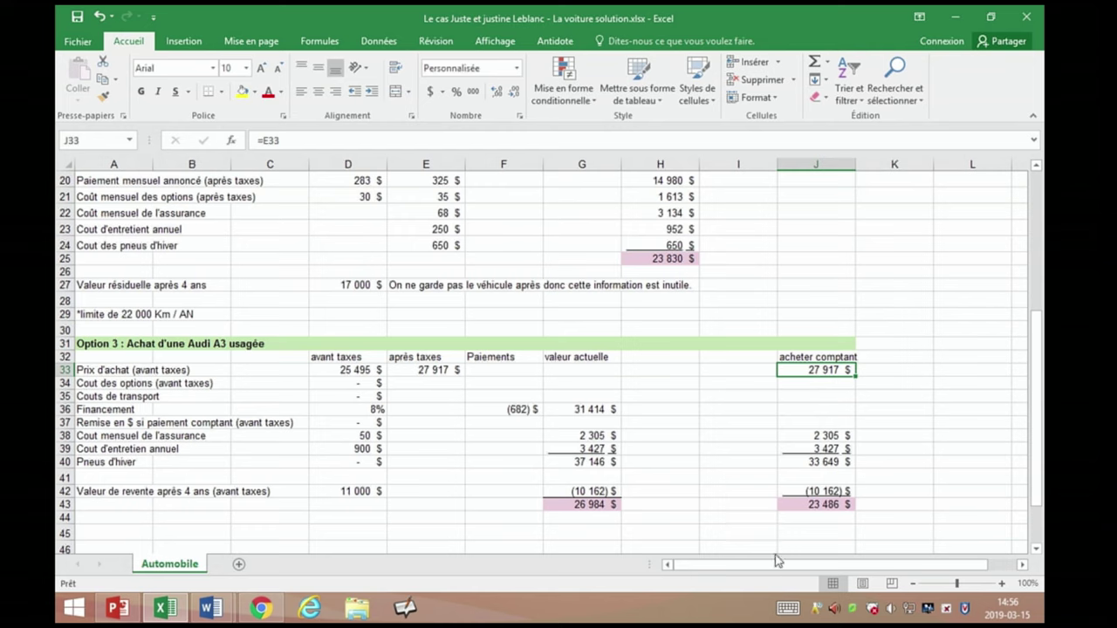
pyautogui.click(599, 507)
pyautogui.click(810, 504)
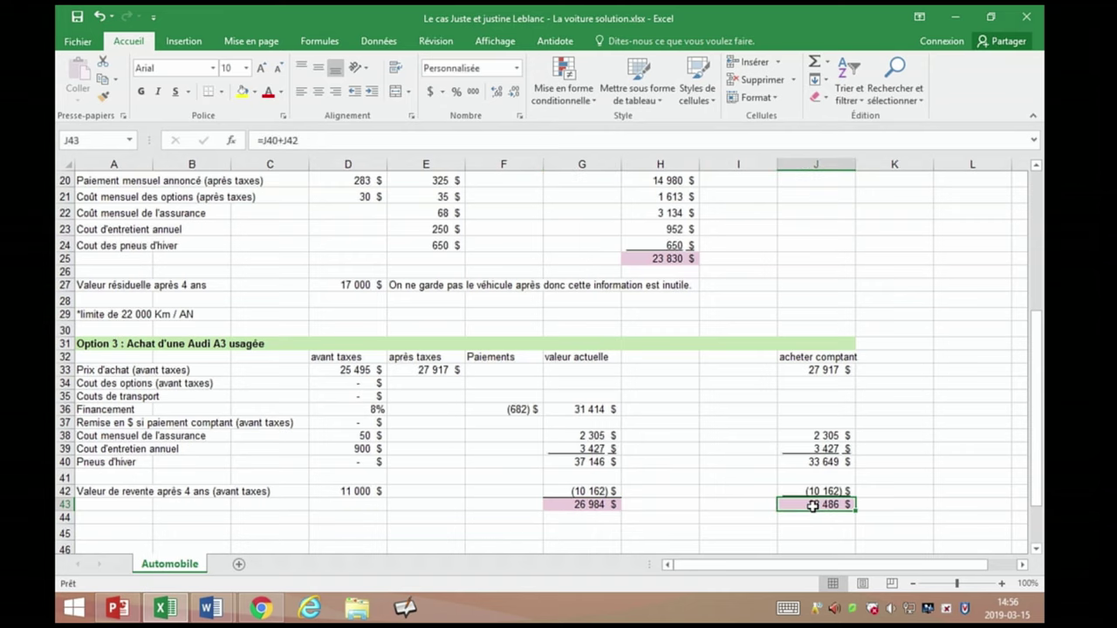
# Compare the highlighted present-value totals of the Honda Accord purchase, the Honda Accord lease and the used Audi A3 purchase.
pyautogui.scroll(-2, 816, 504)
pyautogui.scroll(2, 815, 502)
pyautogui.scroll(5, 794, 458)
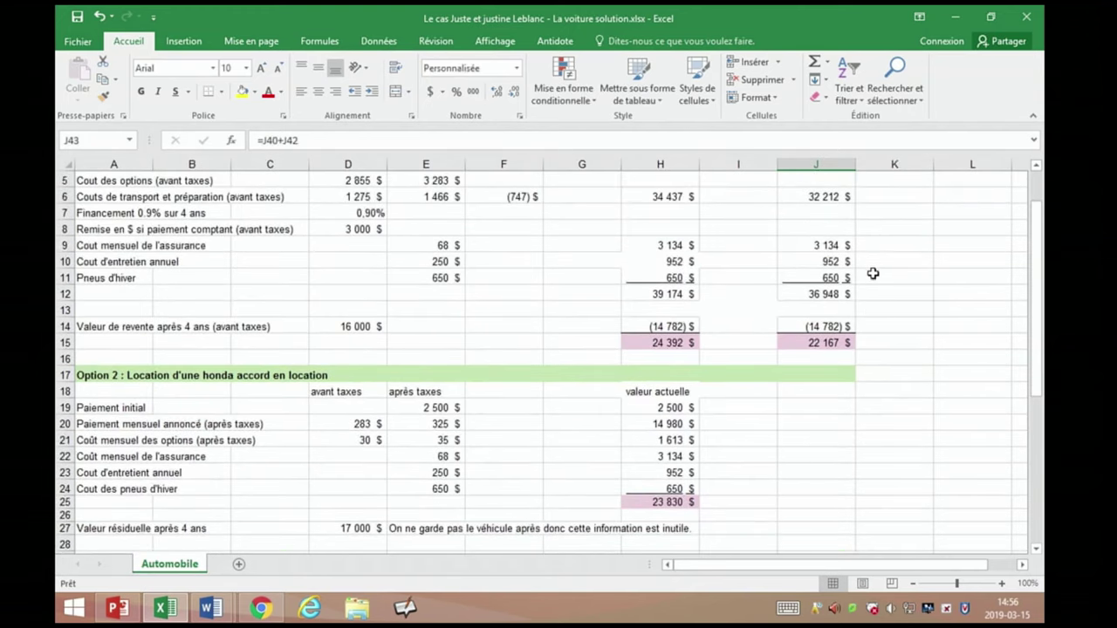
pyautogui.scroll(-2, 822, 277)
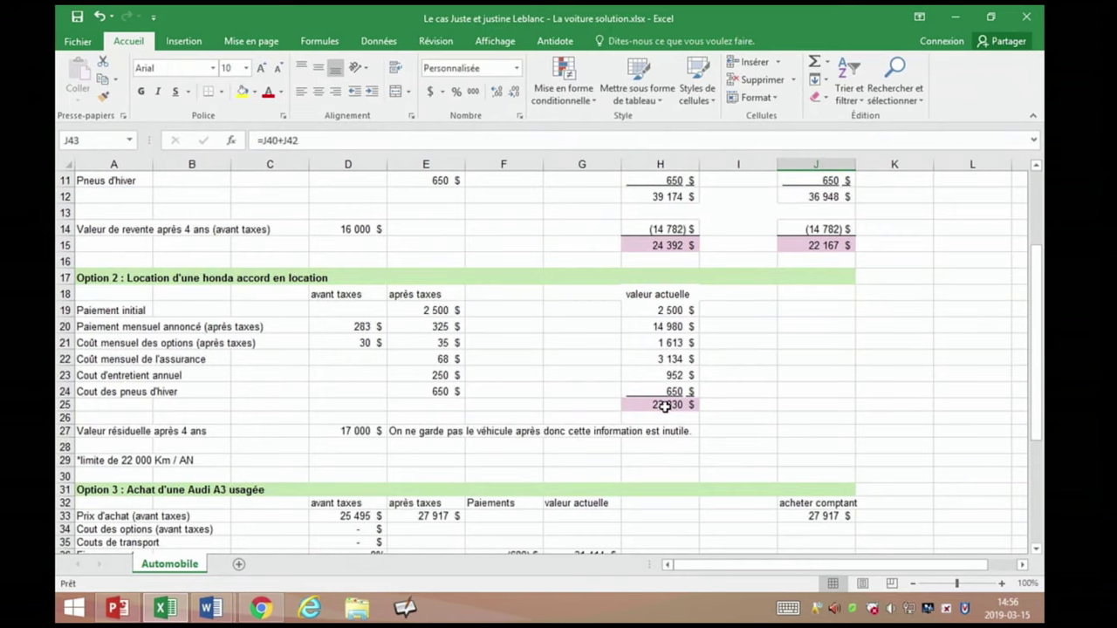
pyautogui.scroll(2, 665, 405)
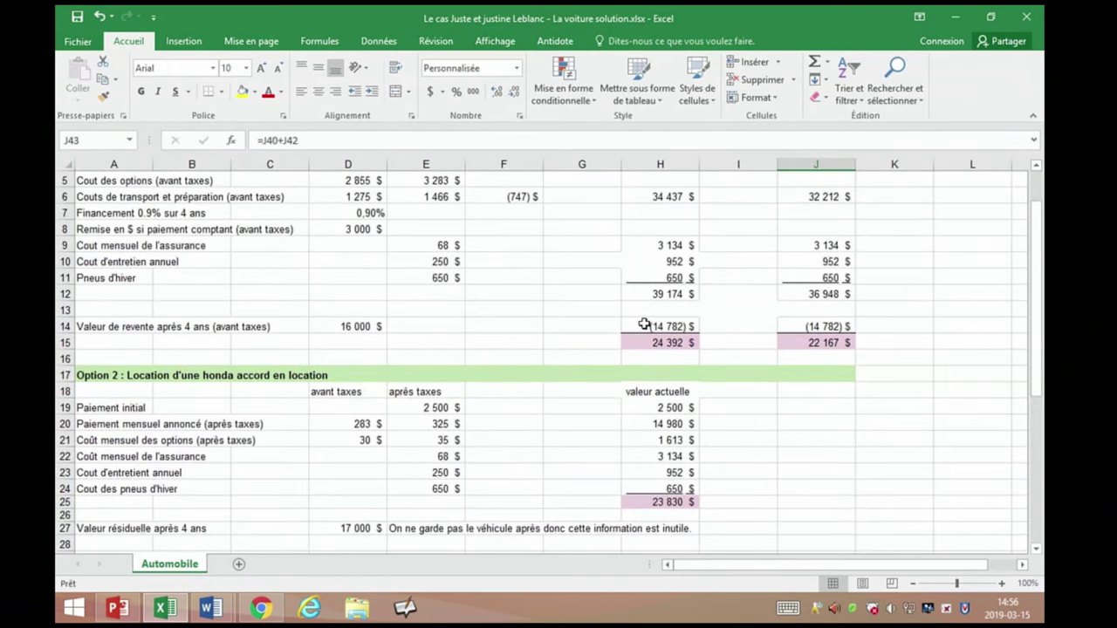
pyautogui.scroll(-8, 644, 324)
pyautogui.scroll(1, 663, 336)
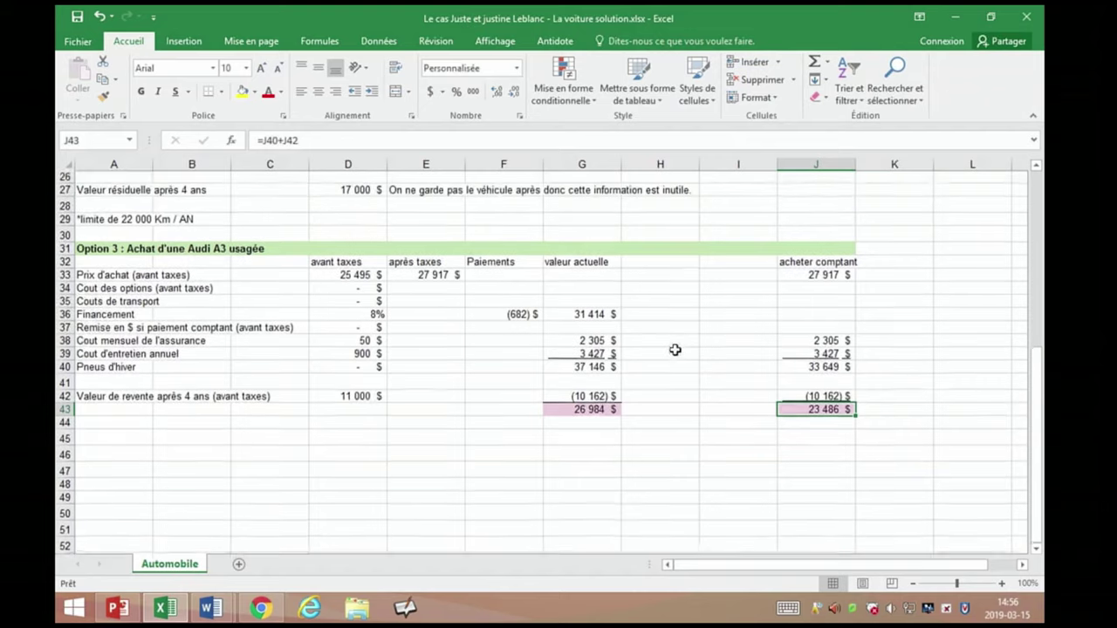